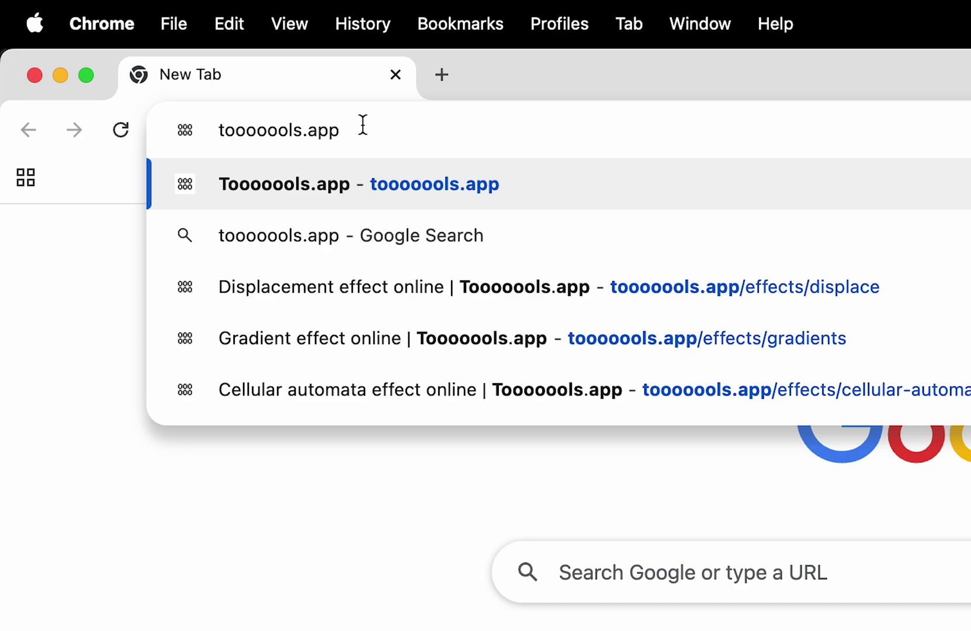
Load the toooooools.app homepage in Chrome
{"action": "key", "text": "Return"}
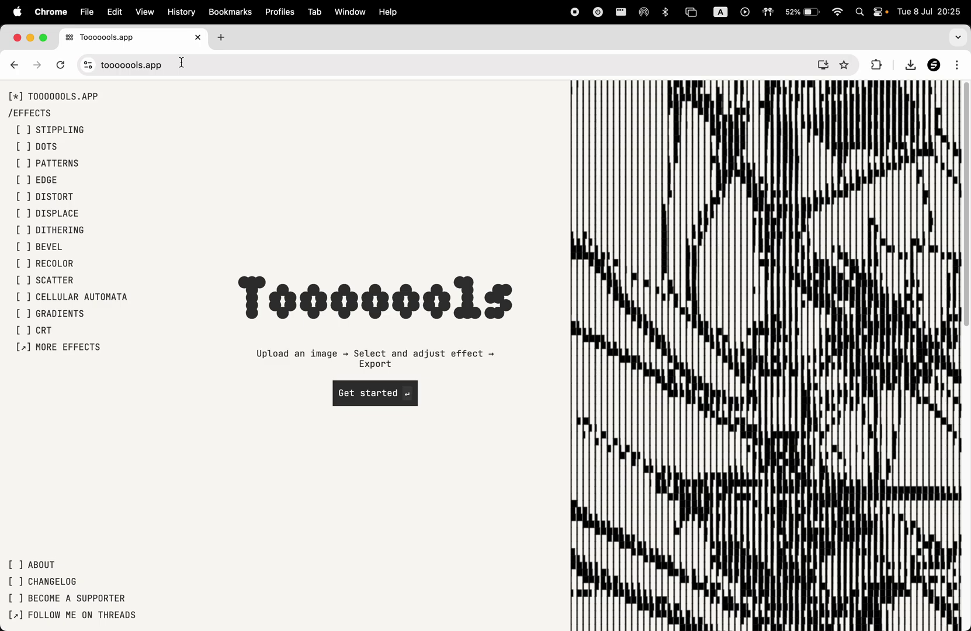
Upload the red-sunglasses portrait JPG into the Stippling effect
{"action": "left_click", "coordinate": [361, 393]}
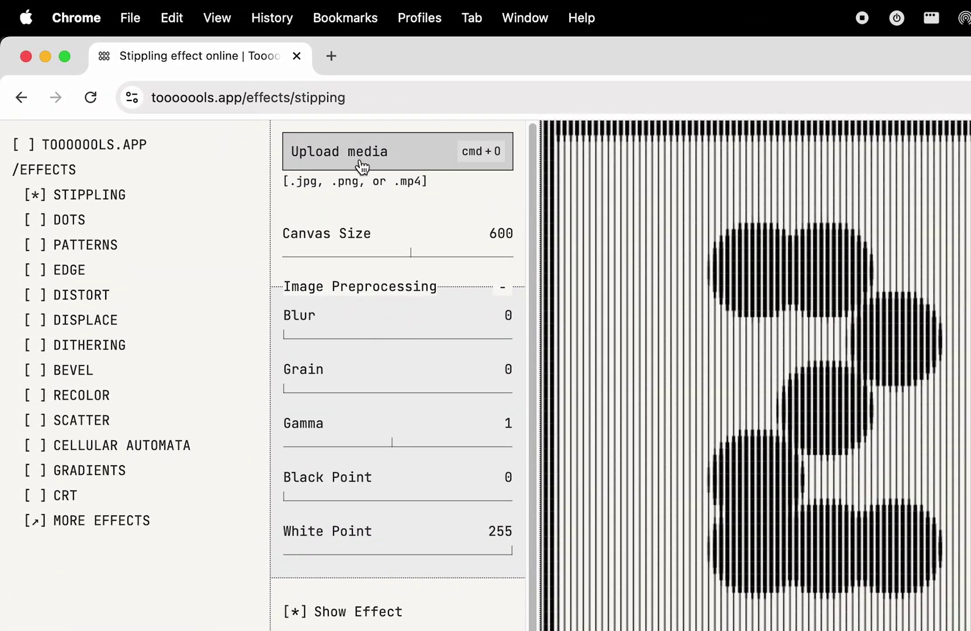
{"action": "left_click", "coordinate": [360, 160]}
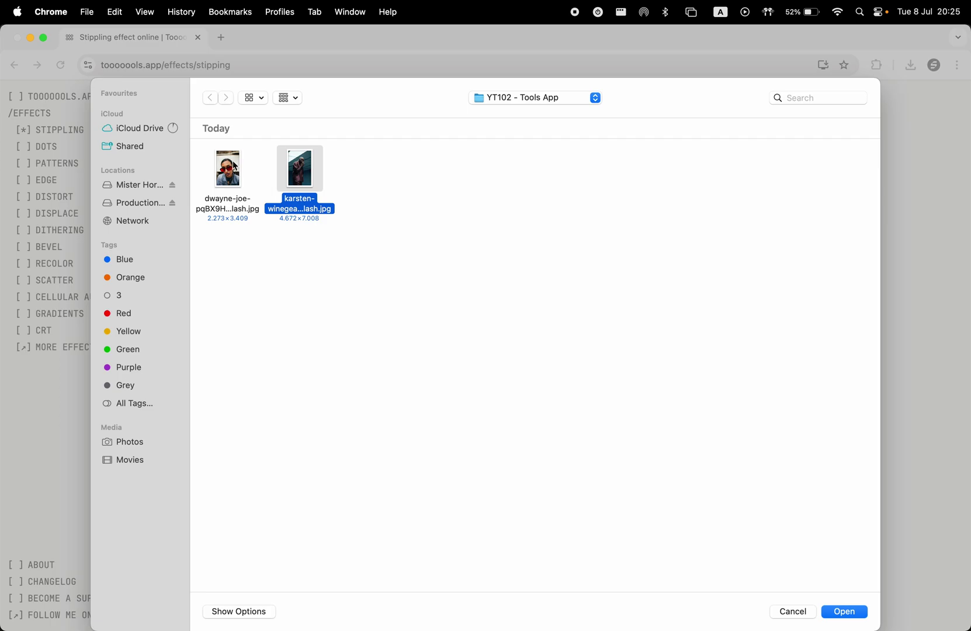
{"action": "key", "text": "space"}
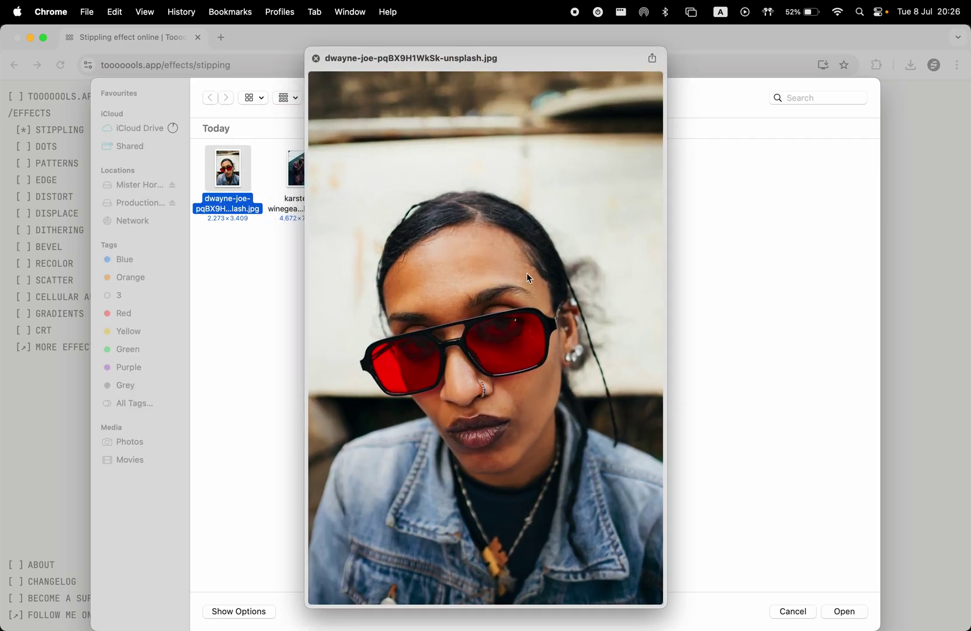
{"action": "key", "text": "Return"}
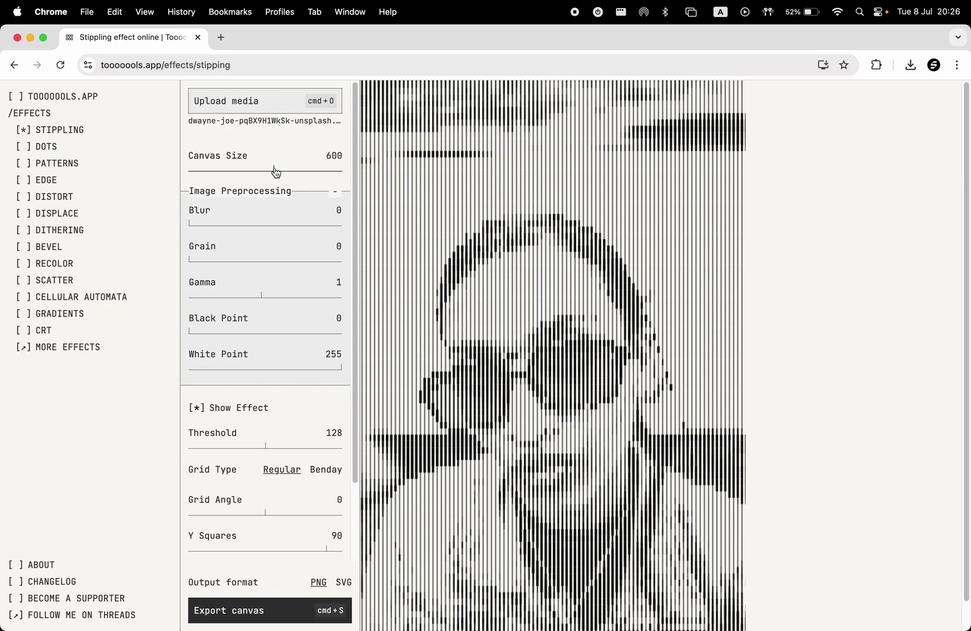
{"action": "scroll", "coordinate": [266, 456], "scroll_direction": "down", "scroll_amount": 3}
{"action": "scroll", "coordinate": [265, 455], "scroll_direction": "up", "scroll_amount": 3}
Shrink the canvas to 550, then test Blur and Gamma and reset Gamma to 1
{"action": "left_click_drag", "start_coordinate": [277, 168], "coordinate": [266, 173]}
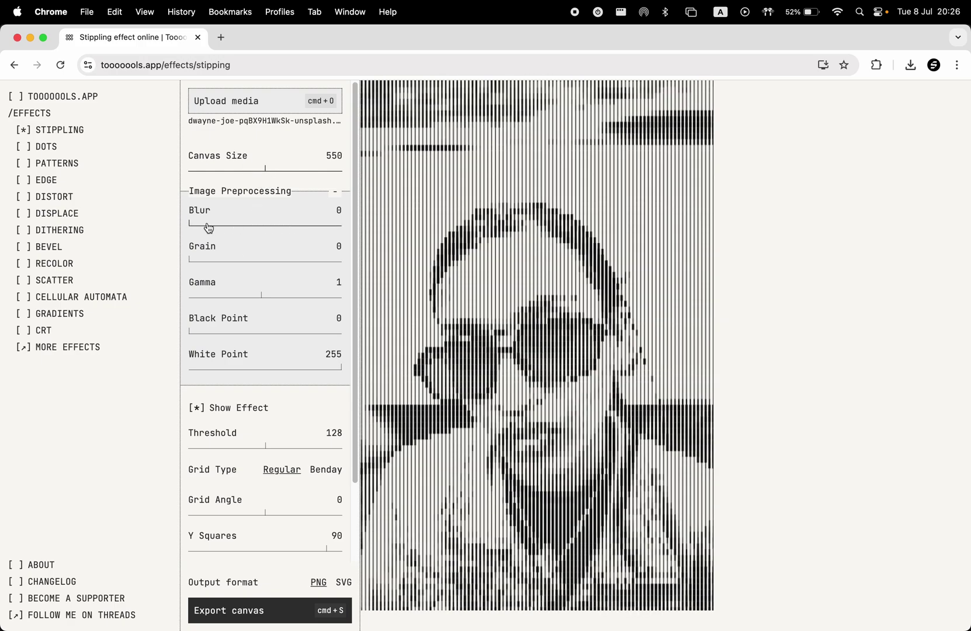
{"action": "mouse_move", "coordinate": [195, 227]}
{"action": "left_mouse_down"}
{"action": "mouse_move", "coordinate": [242, 225]}
{"action": "mouse_move", "coordinate": [190, 231]}
{"action": "left_mouse_up"}
{"action": "mouse_move", "coordinate": [284, 225]}
{"action": "left_mouse_down"}
{"action": "mouse_move", "coordinate": [329, 223]}
{"action": "mouse_move", "coordinate": [236, 223]}
{"action": "left_mouse_up"}
{"action": "left_click", "coordinate": [293, 260]}
{"action": "left_click", "coordinate": [288, 298]}
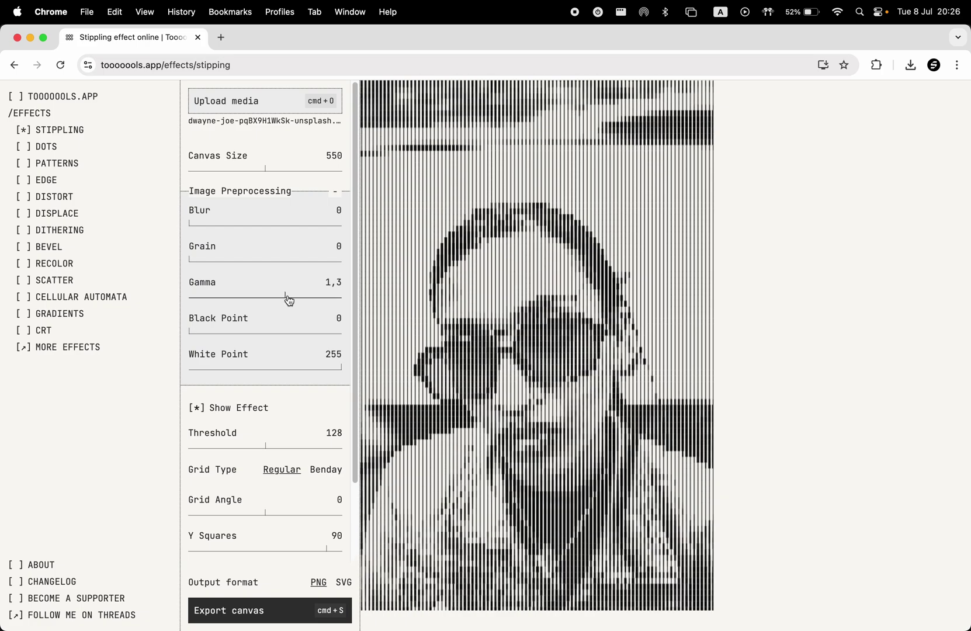
{"action": "scroll", "coordinate": [288, 300], "scroll_direction": "down", "scroll_amount": 2}
{"action": "left_click", "coordinate": [286, 275]}
{"action": "scroll", "coordinate": [286, 275], "scroll_direction": "down", "scroll_amount": 2}
{"action": "mouse_move", "coordinate": [294, 261]}
{"action": "left_mouse_down"}
{"action": "mouse_move", "coordinate": [363, 262]}
{"action": "mouse_move", "coordinate": [203, 275]}
{"action": "mouse_move", "coordinate": [385, 278]}
{"action": "left_mouse_up"}
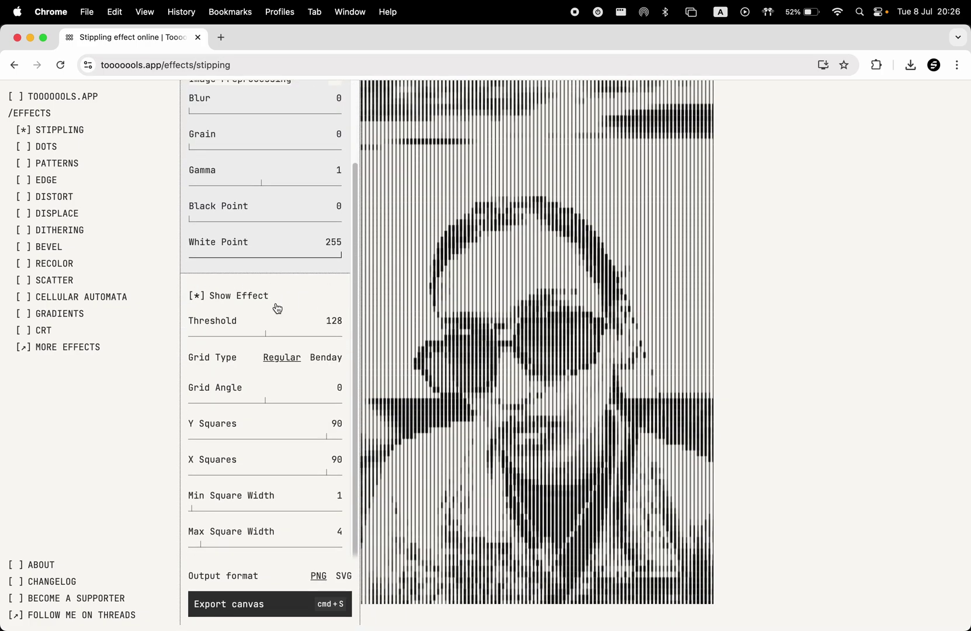
Tune the stipple lines: threshold 169, Regular grid at 9°, 83 Y squares, widths 0–11
{"action": "left_click", "coordinate": [201, 304]}
{"action": "left_click", "coordinate": [200, 304]}
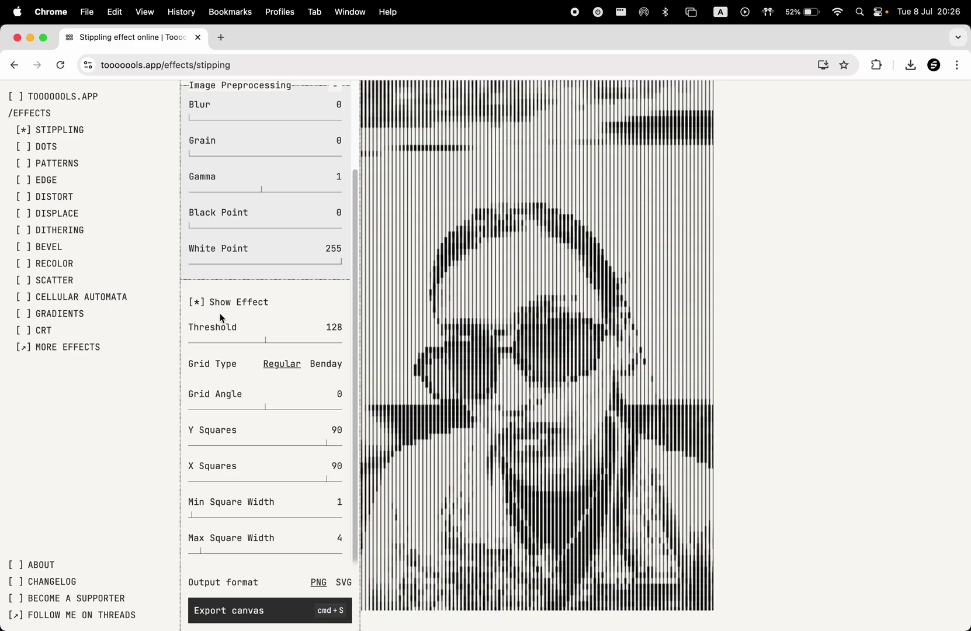
{"action": "mouse_move", "coordinate": [265, 344]}
{"action": "left_mouse_down"}
{"action": "mouse_move", "coordinate": [319, 341]}
{"action": "mouse_move", "coordinate": [235, 348]}
{"action": "mouse_move", "coordinate": [290, 343]}
{"action": "left_mouse_up"}
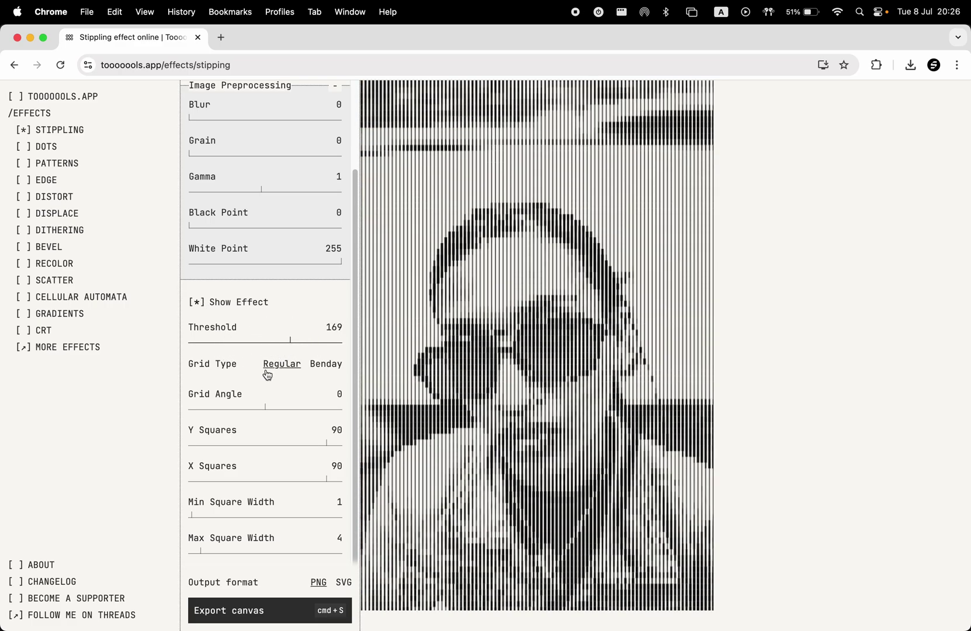
{"action": "left_click", "coordinate": [326, 367]}
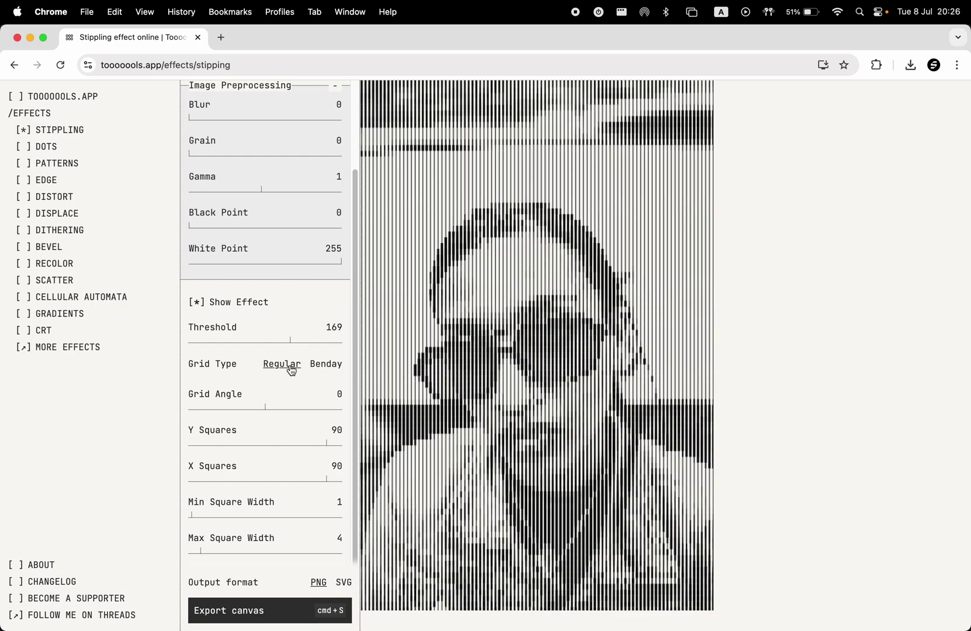
{"action": "left_click", "coordinate": [291, 370]}
{"action": "mouse_move", "coordinate": [288, 407]}
{"action": "left_mouse_down"}
{"action": "mouse_move", "coordinate": [306, 404]}
{"action": "mouse_move", "coordinate": [251, 409]}
{"action": "mouse_move", "coordinate": [281, 408]}
{"action": "left_mouse_up"}
{"action": "left_click", "coordinate": [273, 445]}
{"action": "left_click_drag", "start_coordinate": [273, 445], "coordinate": [314, 442]}
{"action": "mouse_move", "coordinate": [199, 516]}
{"action": "left_mouse_down"}
{"action": "mouse_move", "coordinate": [187, 518]}
{"action": "mouse_move", "coordinate": [223, 551]}
{"action": "left_mouse_up"}
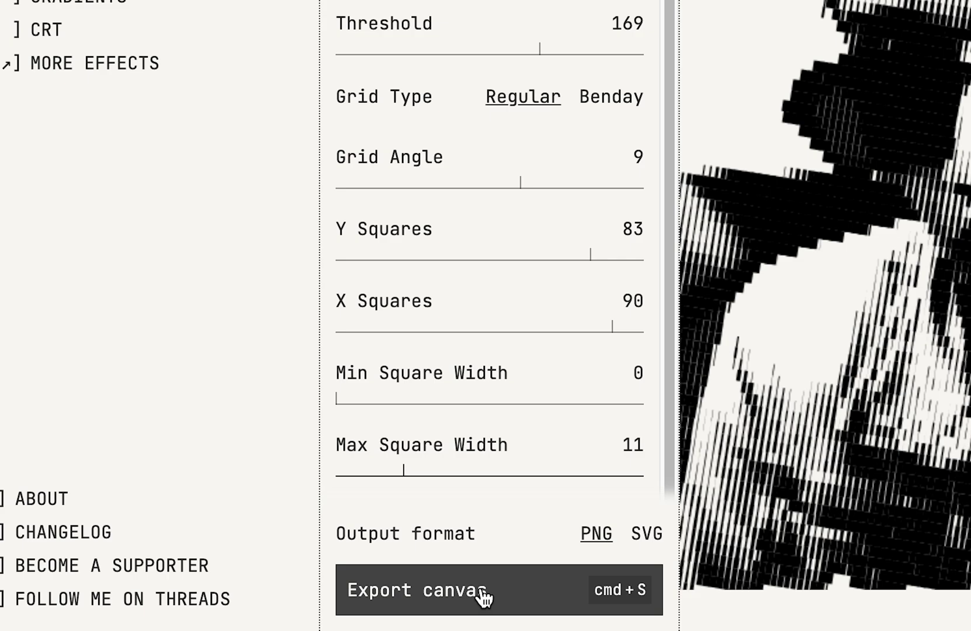
Export the stippled canvas as a PNG and open the saved file
{"action": "left_click", "coordinate": [482, 599]}
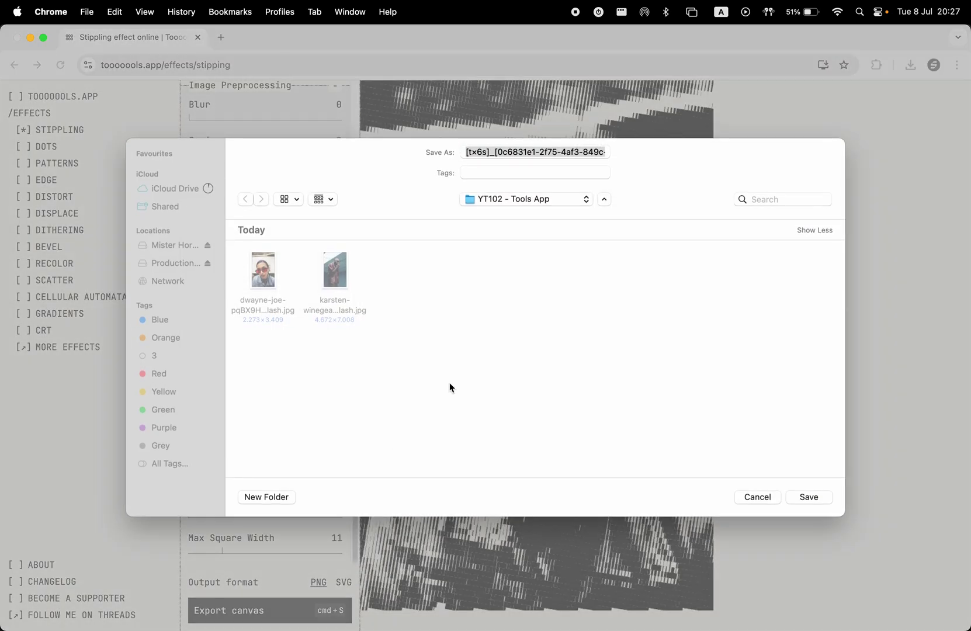
{"action": "left_click", "coordinate": [808, 497]}
{"action": "left_click", "coordinate": [817, 98]}
Check the PNG's transparency in Photoshop over a blue solid-colour fill layer
{"action": "mouse_move", "coordinate": [457, 288]}
{"action": "left_mouse_down"}
{"action": "mouse_move", "coordinate": [423, 149]}
{"action": "mouse_move", "coordinate": [369, 341]}
{"action": "left_mouse_up"}
{"action": "key", "text": "v"}
{"action": "left_click", "coordinate": [898, 621]}
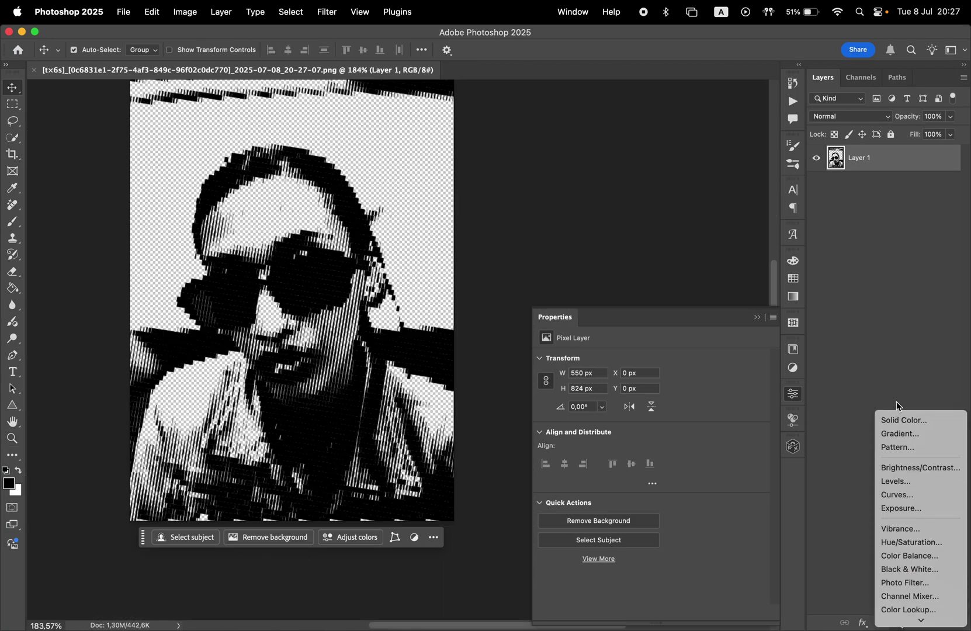
{"action": "left_click", "coordinate": [903, 420]}
{"action": "left_click", "coordinate": [788, 423]}
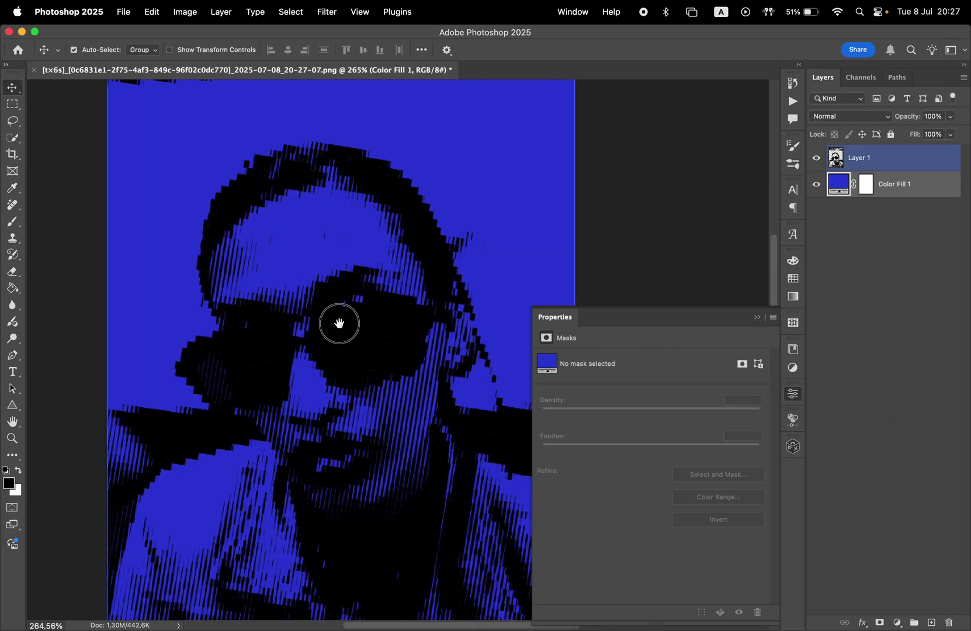
{"action": "left_click_drag", "start_coordinate": [336, 320], "coordinate": [359, 310]}
{"action": "left_click", "coordinate": [367, 317]}
{"action": "key", "text": "super+Tab"}
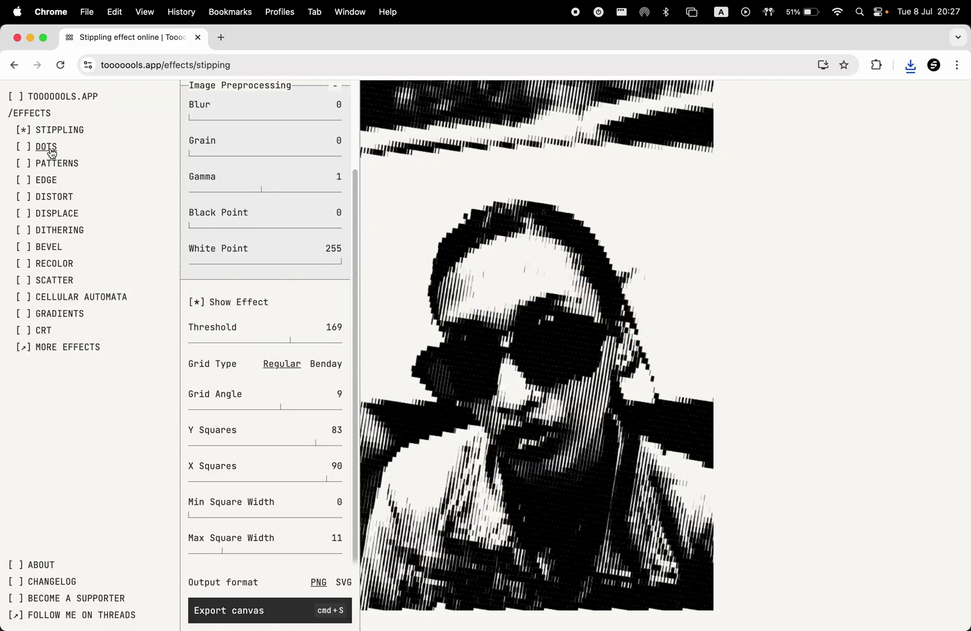
Preview the portrait in the Dots, Patterns and Distort effects
{"action": "left_click", "coordinate": [27, 148]}
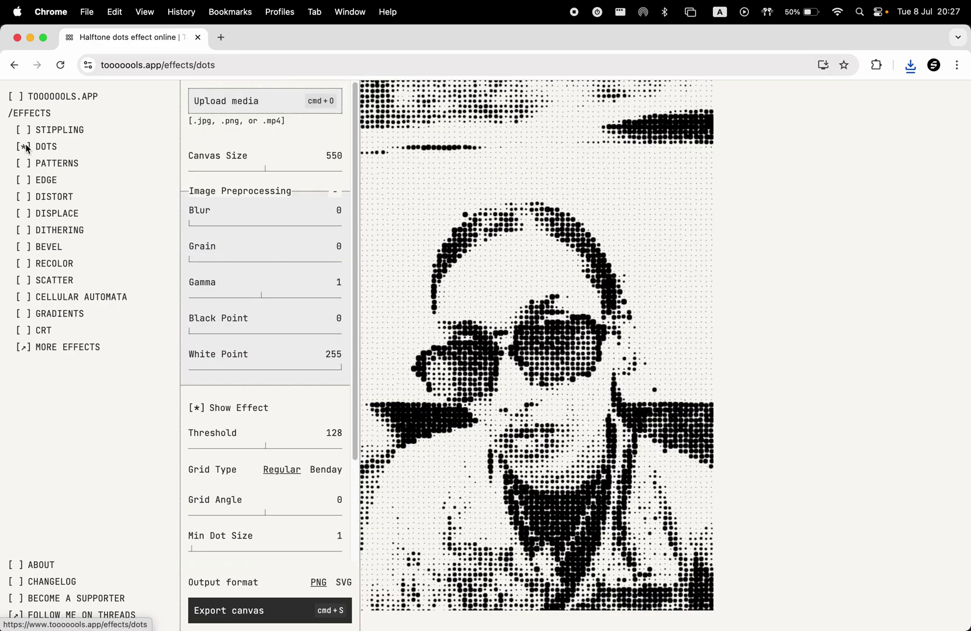
{"action": "left_click", "coordinate": [24, 164]}
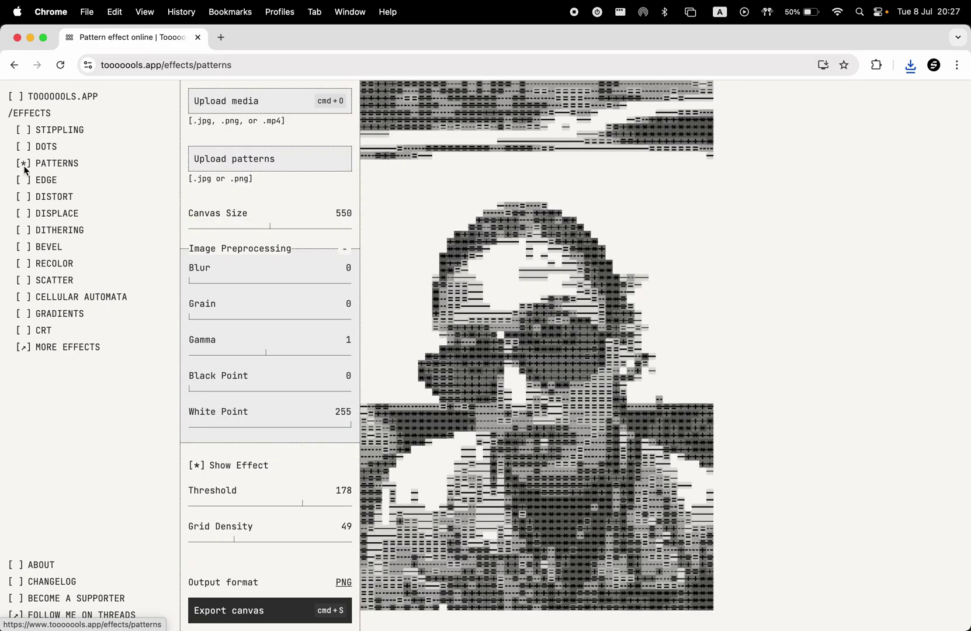
{"action": "left_click", "coordinate": [24, 181]}
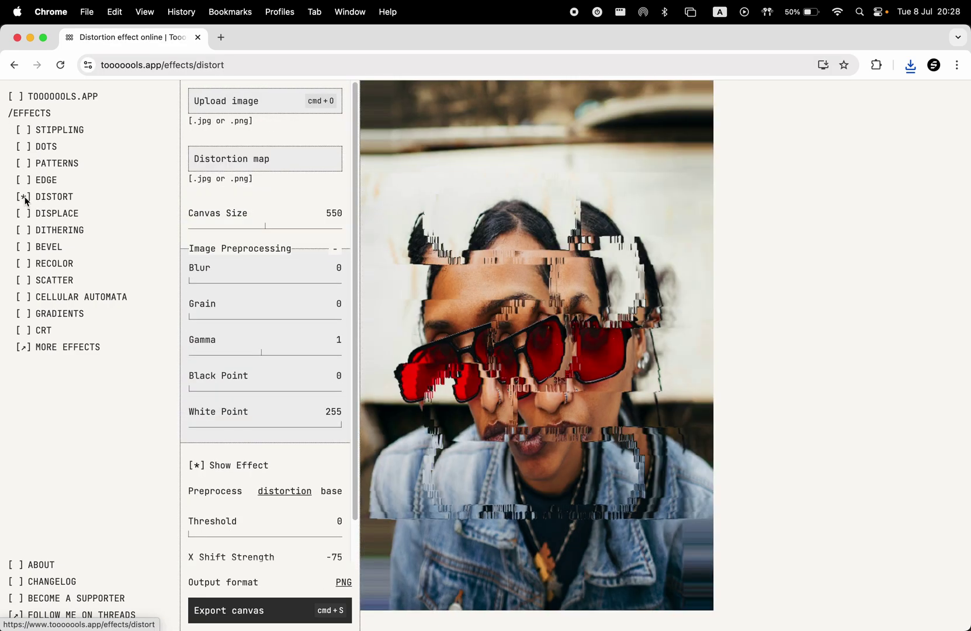
{"action": "scroll", "coordinate": [213, 286], "scroll_direction": "down", "scroll_amount": 2}
{"action": "scroll", "coordinate": [227, 341], "scroll_direction": "up", "scroll_amount": 2}
{"action": "left_click_drag", "start_coordinate": [269, 226], "coordinate": [259, 226]}
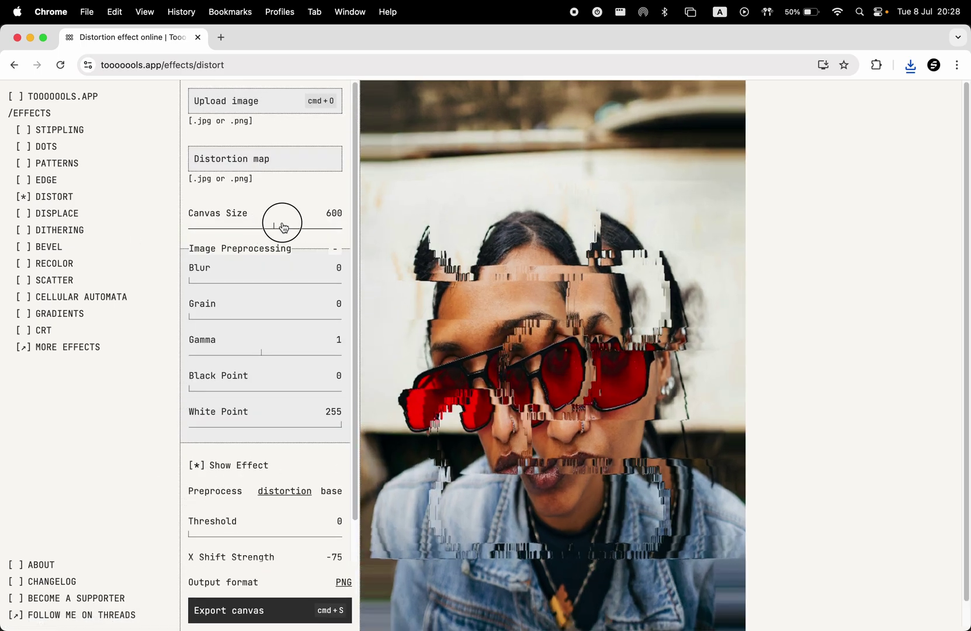
{"action": "left_click_drag", "start_coordinate": [203, 315], "coordinate": [289, 319]}
{"action": "scroll", "coordinate": [252, 370], "scroll_direction": "down", "scroll_amount": 1}
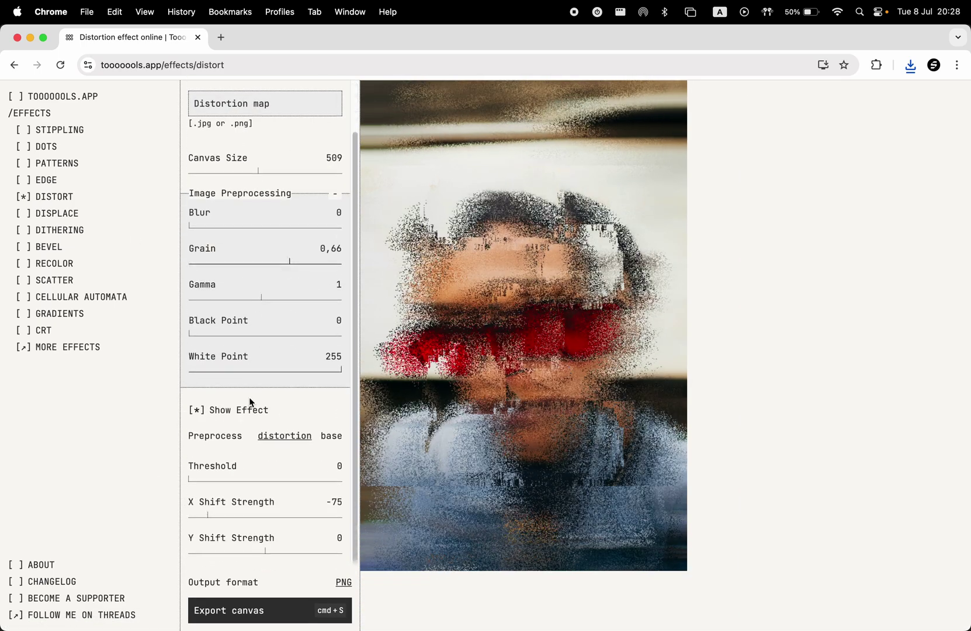
Try Displace with a new Step Size and displacement of -95, then 95
{"action": "left_click", "coordinate": [26, 214]}
{"action": "left_click", "coordinate": [228, 447]}
{"action": "left_click", "coordinate": [254, 481]}
{"action": "left_click", "coordinate": [283, 481]}
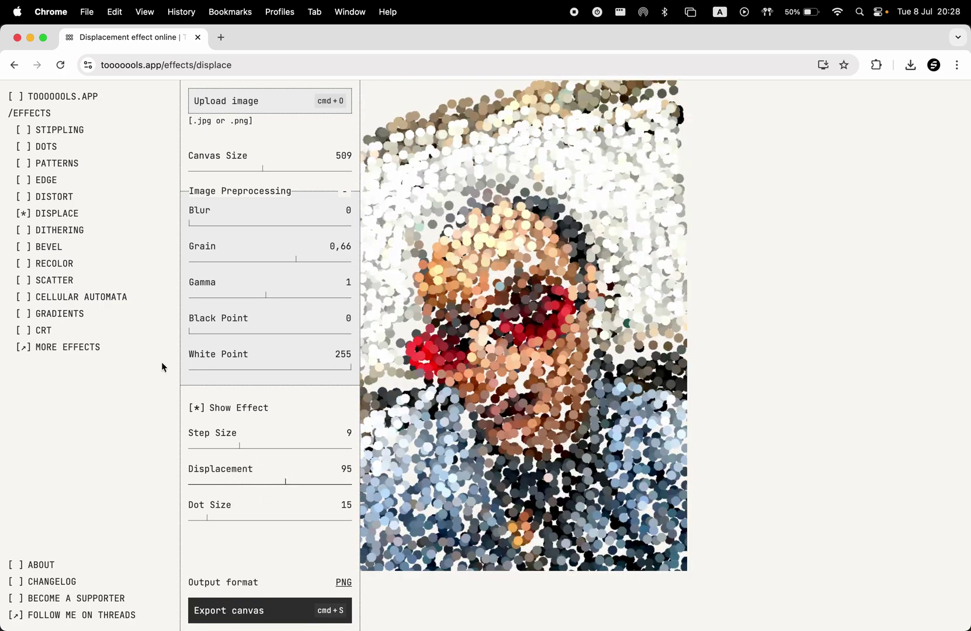
{"action": "left_click", "coordinate": [26, 230]}
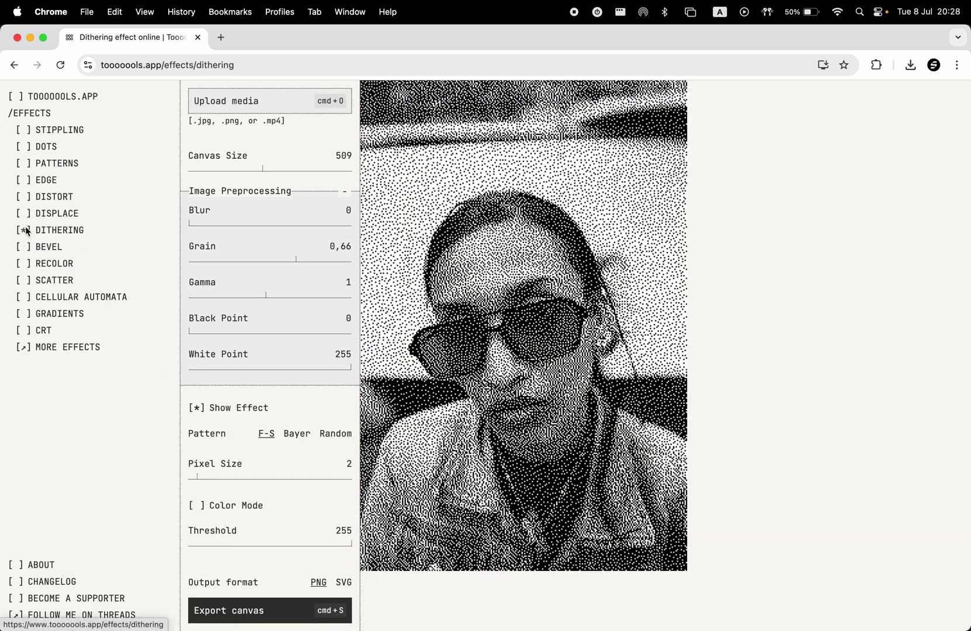
Set dithering to the Bayer pattern with a coarser pixel size of 3
{"action": "left_click", "coordinate": [288, 436]}
{"action": "left_click", "coordinate": [328, 433]}
{"action": "left_click", "coordinate": [297, 433]}
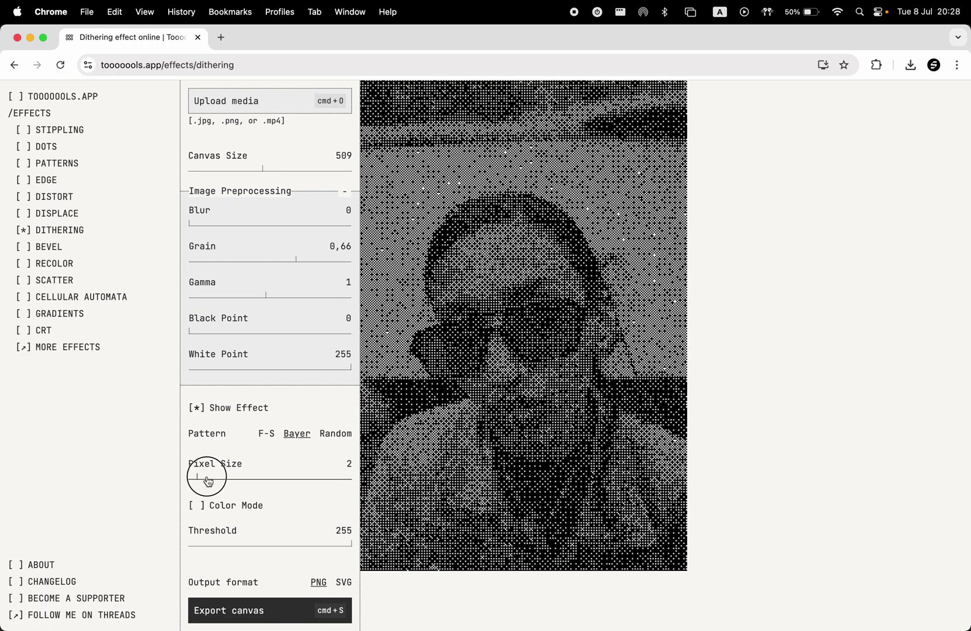
{"action": "mouse_move", "coordinate": [207, 480]}
{"action": "left_mouse_down"}
{"action": "mouse_move", "coordinate": [217, 481]}
{"action": "mouse_move", "coordinate": [206, 481]}
{"action": "left_mouse_up"}
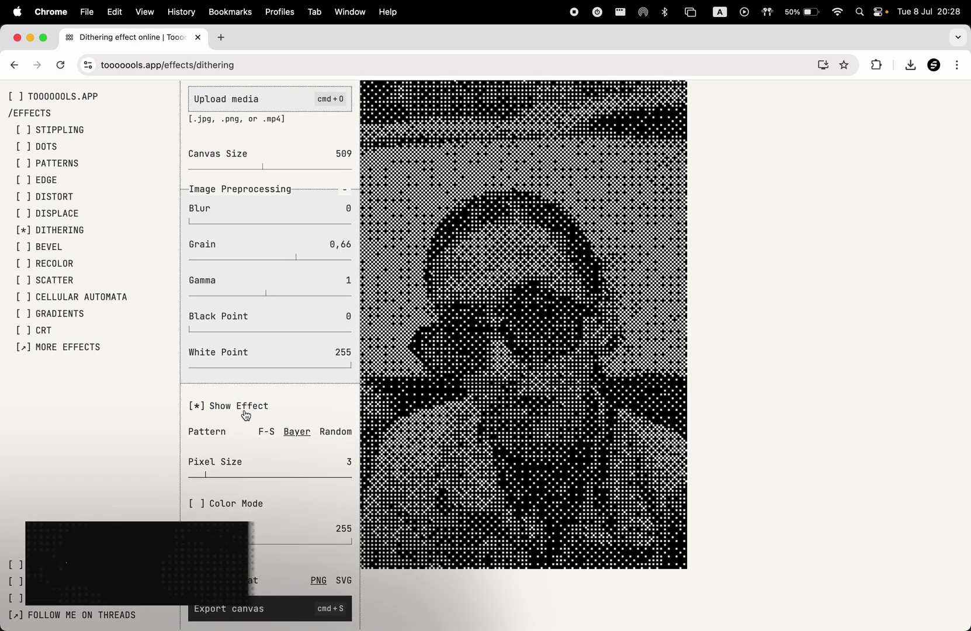
{"action": "left_click", "coordinate": [196, 506]}
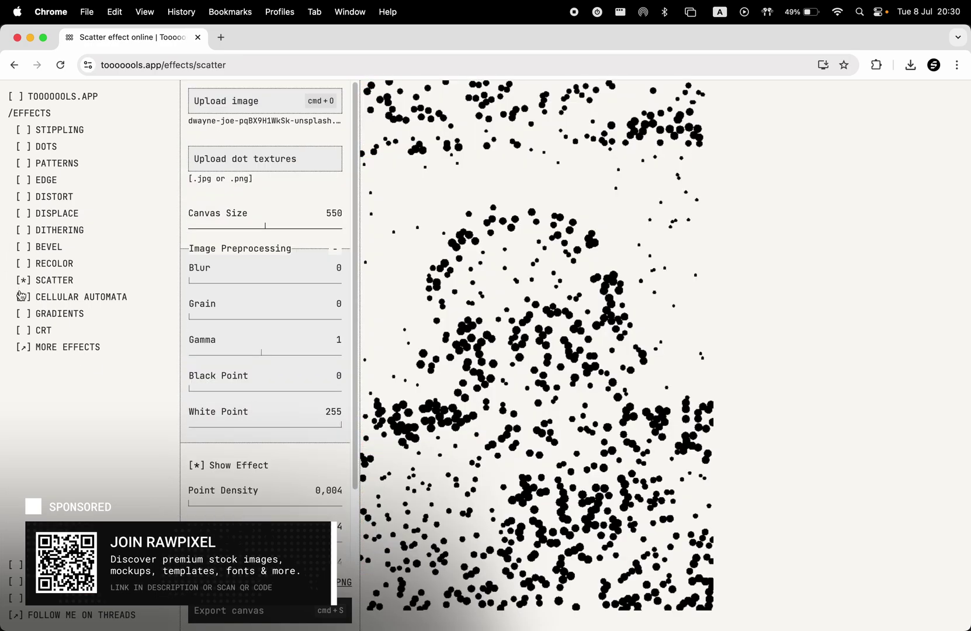
Preview Cellular Automata and Gradients, then raise the CRT effect's dotScale
{"action": "left_click", "coordinate": [21, 295]}
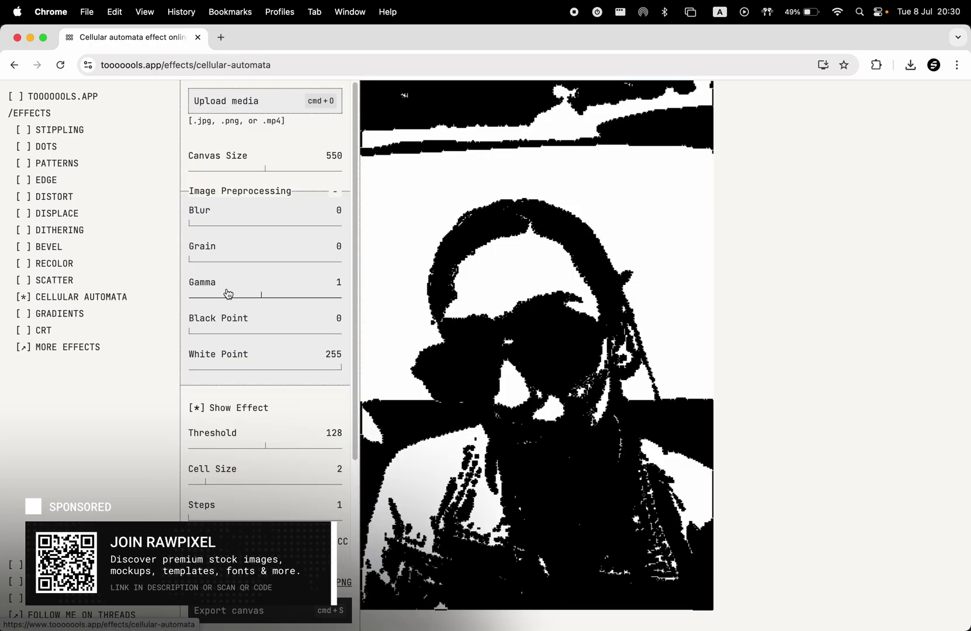
{"action": "scroll", "coordinate": [227, 288], "scroll_direction": "down", "scroll_amount": 3}
{"action": "left_click_drag", "start_coordinate": [267, 358], "coordinate": [236, 358]}
{"action": "scroll", "coordinate": [237, 307], "scroll_direction": "up", "scroll_amount": 3}
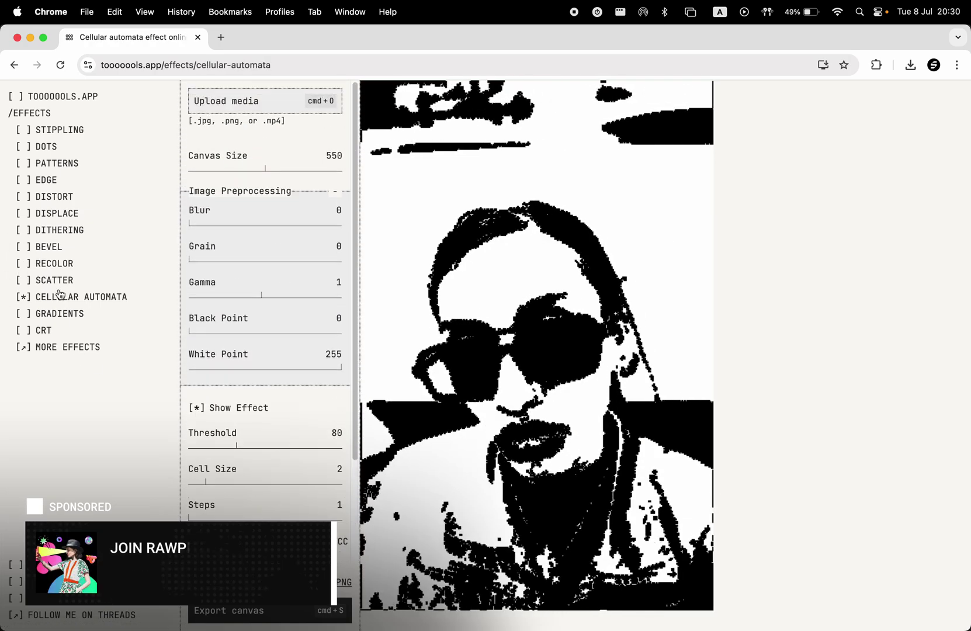
{"action": "left_click", "coordinate": [53, 314]}
{"action": "left_click", "coordinate": [28, 329]}
{"action": "scroll", "coordinate": [233, 407], "scroll_direction": "down", "scroll_amount": 2}
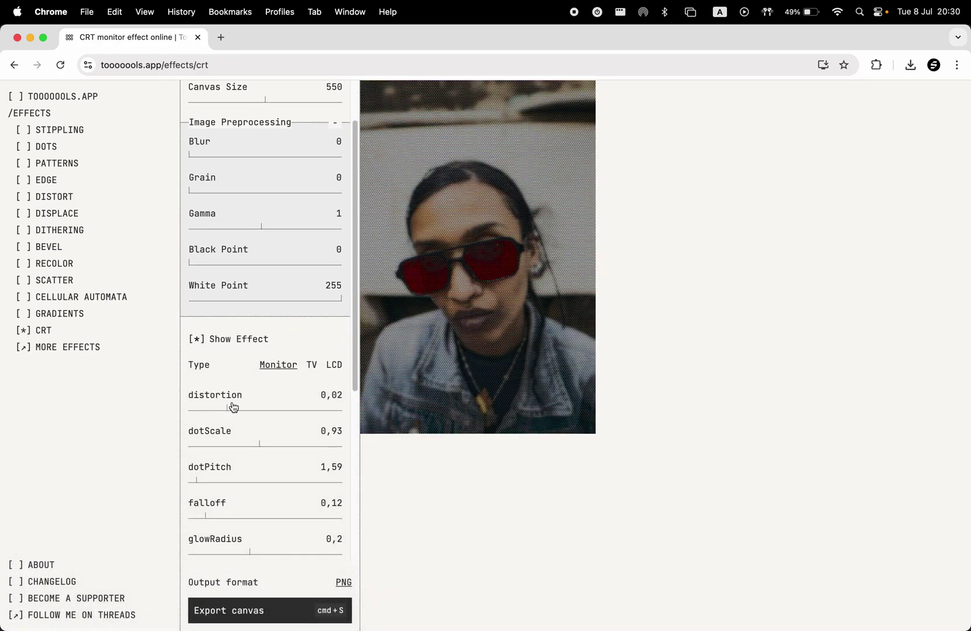
{"action": "left_click", "coordinate": [298, 445]}
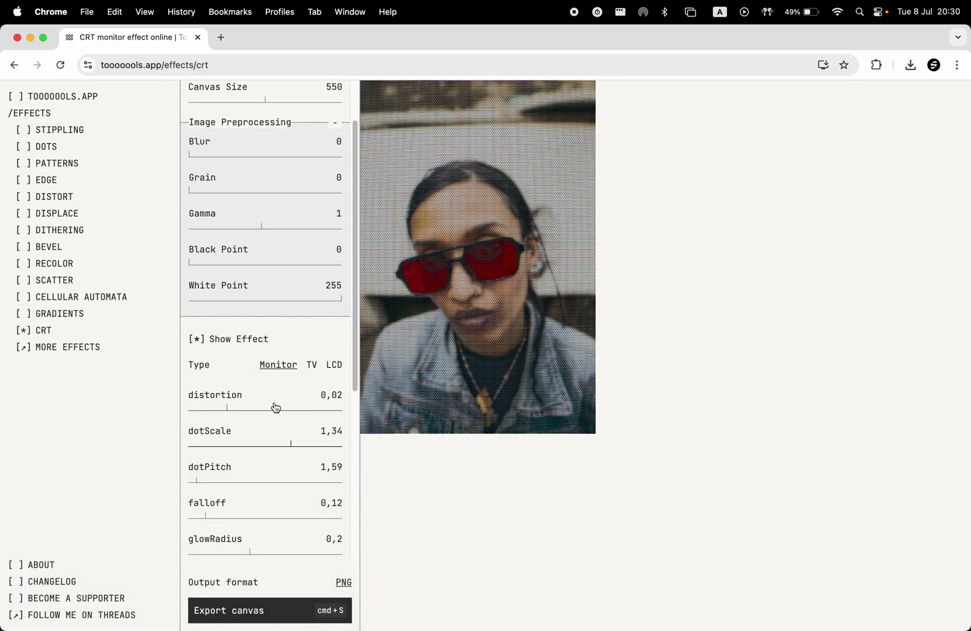
{"action": "scroll", "coordinate": [275, 408], "scroll_direction": "down", "scroll_amount": 8}
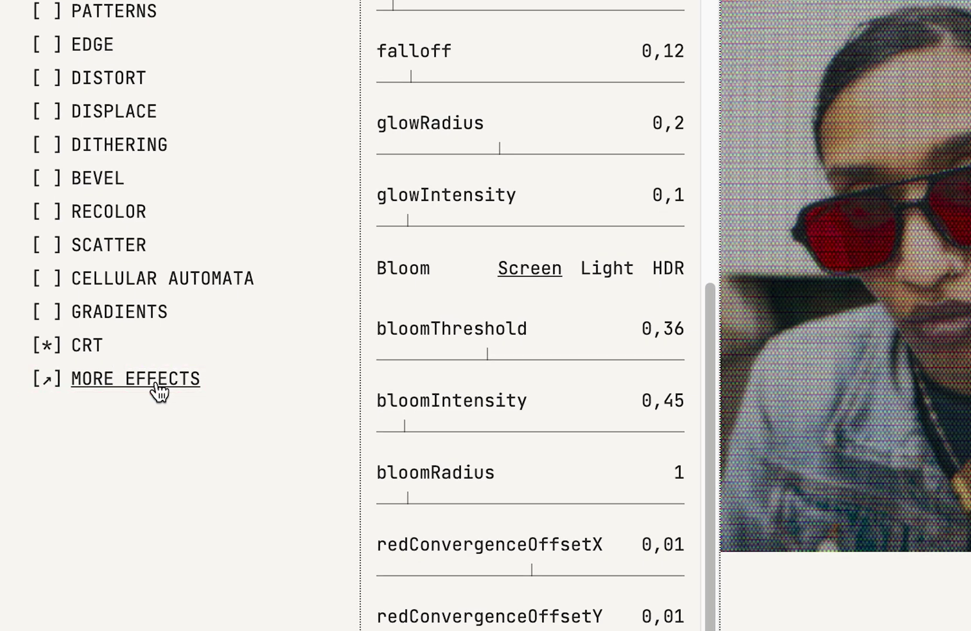
Open Effect.app via MORE EFFECTS and import the maroon-shirt man's photo
{"action": "left_click", "coordinate": [157, 385]}
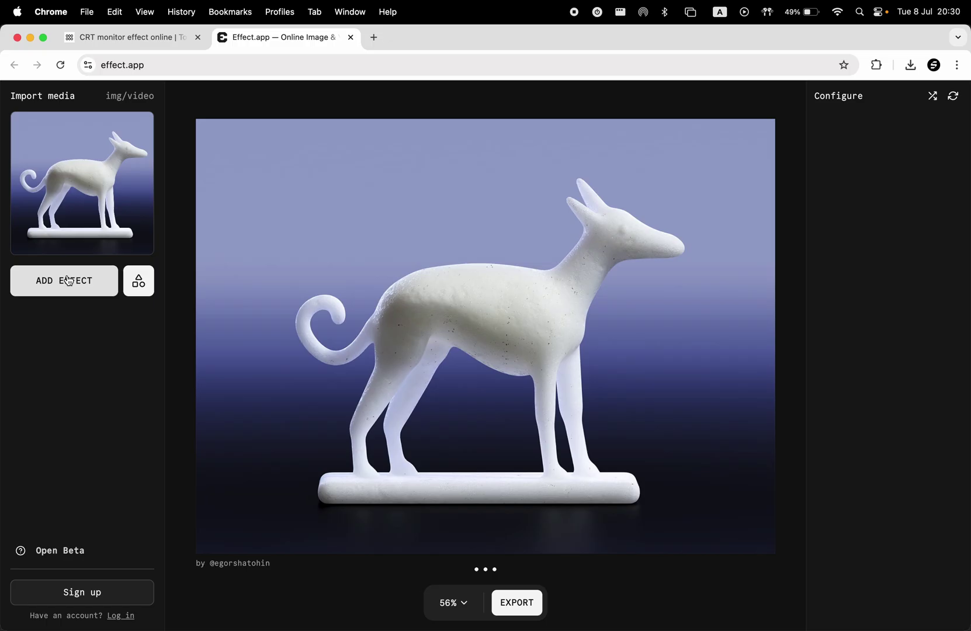
{"action": "left_click", "coordinate": [82, 186]}
{"action": "left_click", "coordinate": [369, 171]}
{"action": "key", "text": "space"}
{"action": "key", "text": "space"}
{"action": "key", "text": "Return"}
Browse the Color, Distortion, General and Generative effect categories, then close the list
{"action": "left_click", "coordinate": [103, 275]}
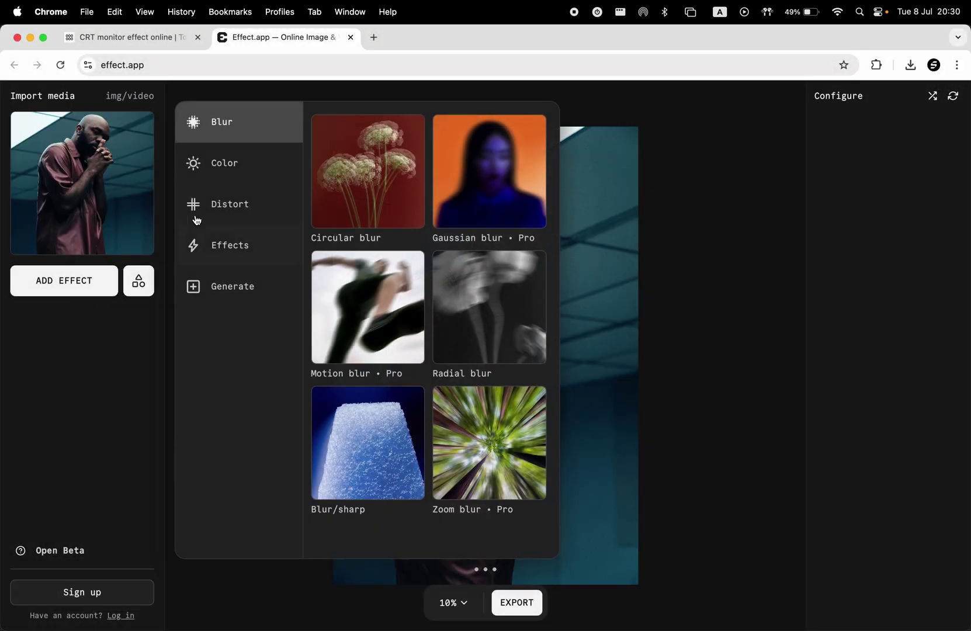
{"action": "left_click", "coordinate": [238, 162]}
{"action": "scroll", "coordinate": [369, 210], "scroll_direction": "down", "scroll_amount": 5}
{"action": "left_click", "coordinate": [230, 205]}
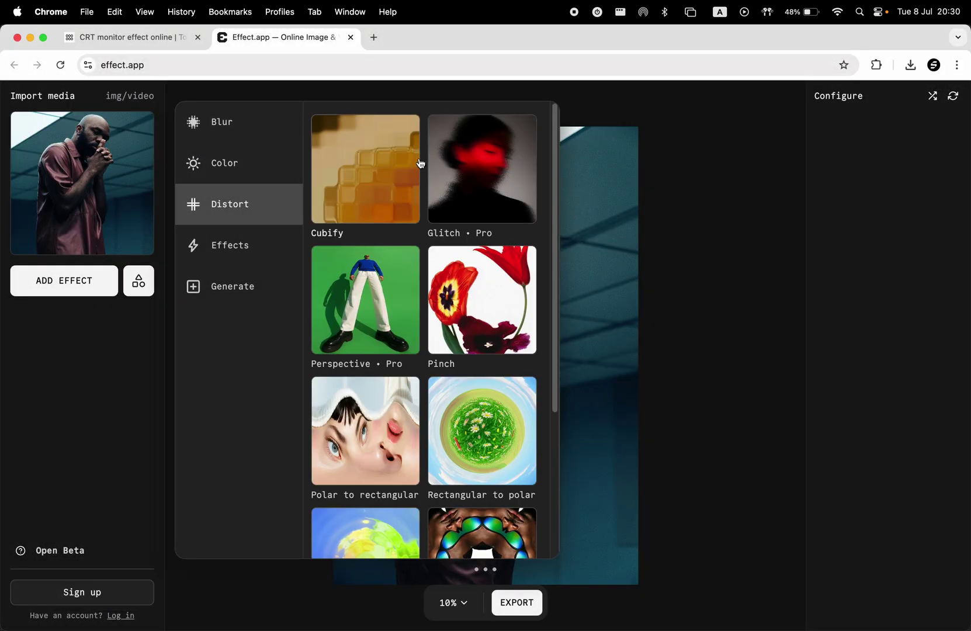
{"action": "left_click", "coordinate": [232, 252]}
{"action": "scroll", "coordinate": [386, 279], "scroll_direction": "down", "scroll_amount": 3}
{"action": "left_click", "coordinate": [232, 286]}
{"action": "left_click", "coordinate": [625, 223]}
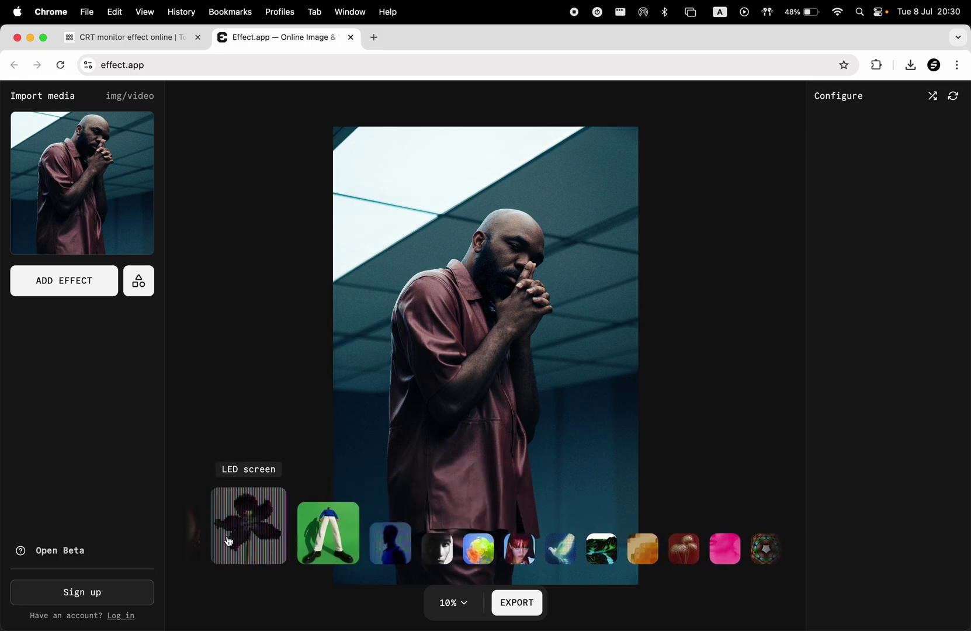
Preview LED screen, Perspective, CRT screen, Noise, Ripple and NTSC, finishing on Halftone screen
{"action": "left_click", "coordinate": [235, 541]}
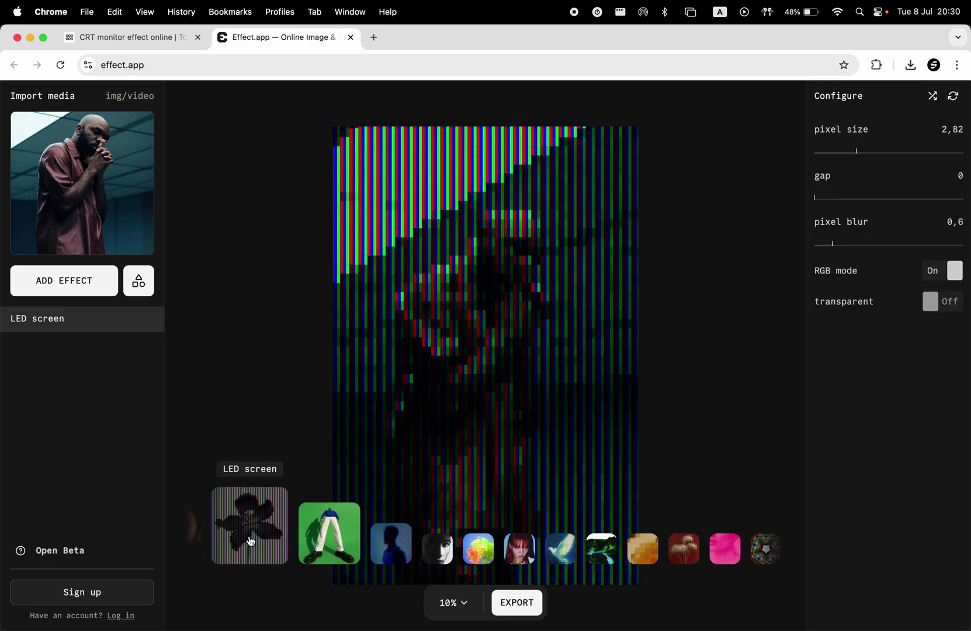
{"action": "left_click", "coordinate": [317, 540]}
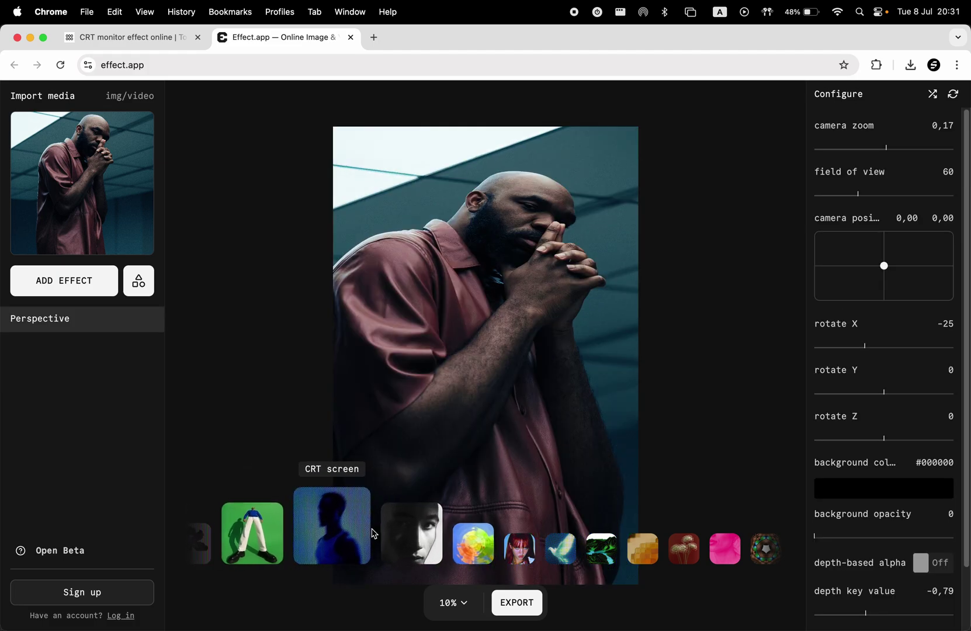
{"action": "left_click", "coordinate": [343, 534]}
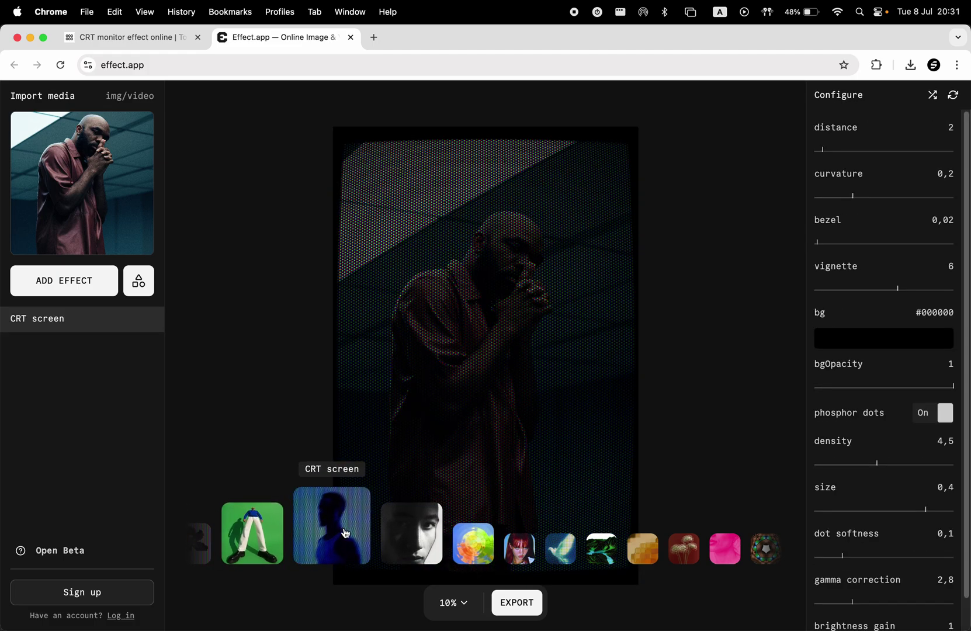
{"action": "left_click", "coordinate": [389, 535]}
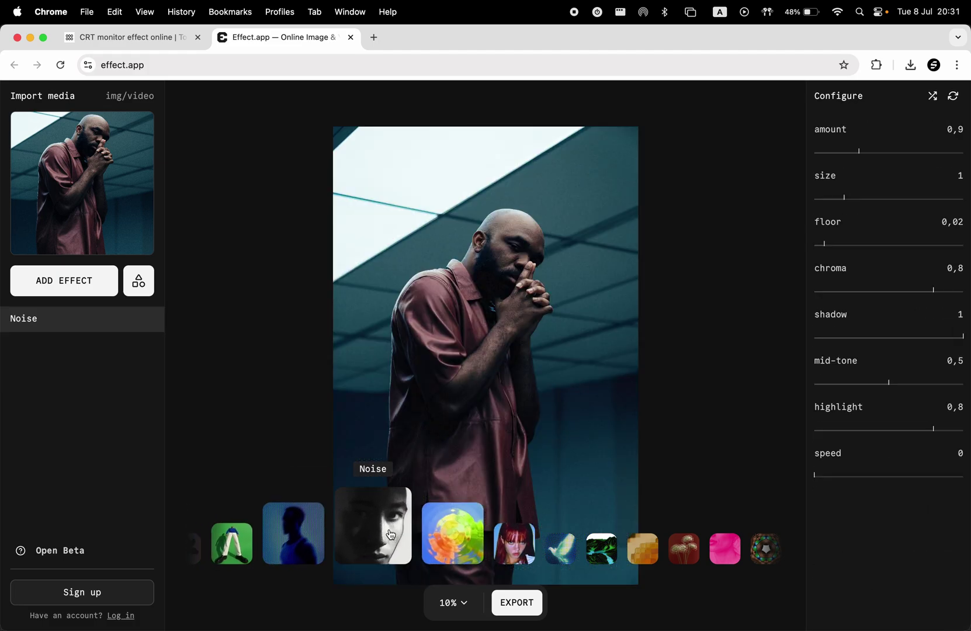
{"action": "left_click", "coordinate": [430, 533]}
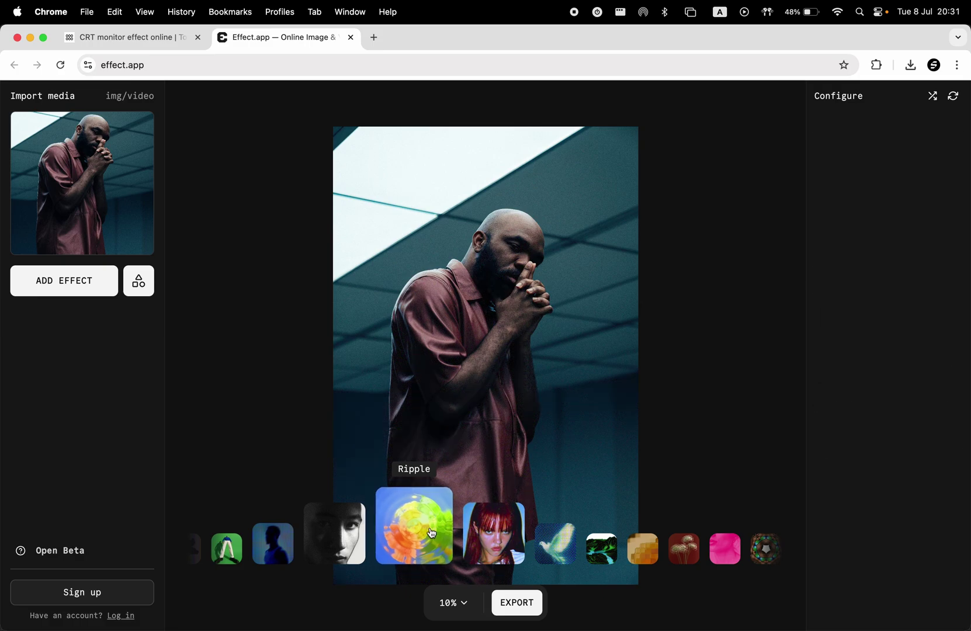
{"action": "left_click", "coordinate": [472, 531]}
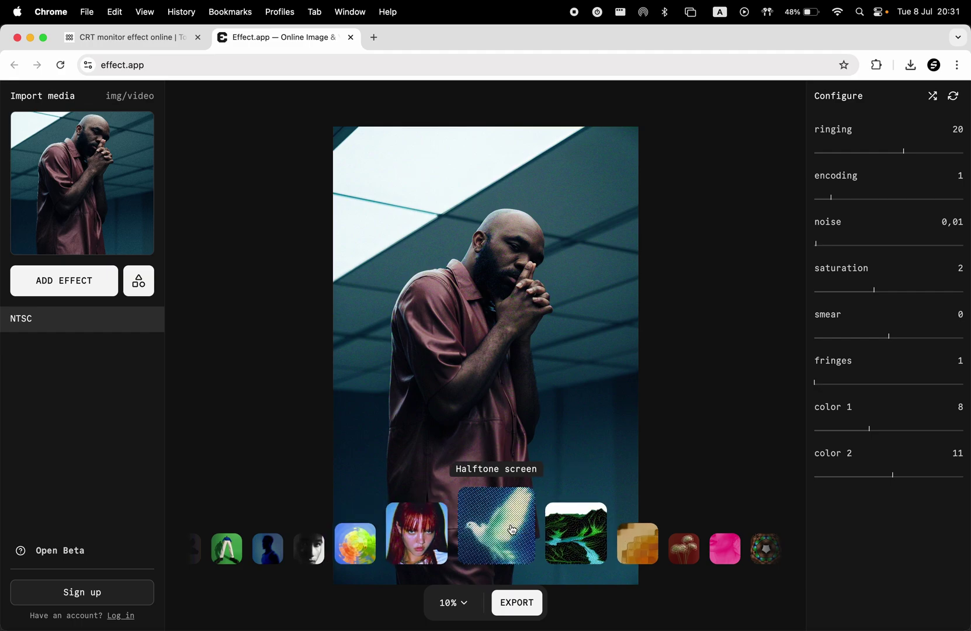
{"action": "left_click", "coordinate": [511, 529]}
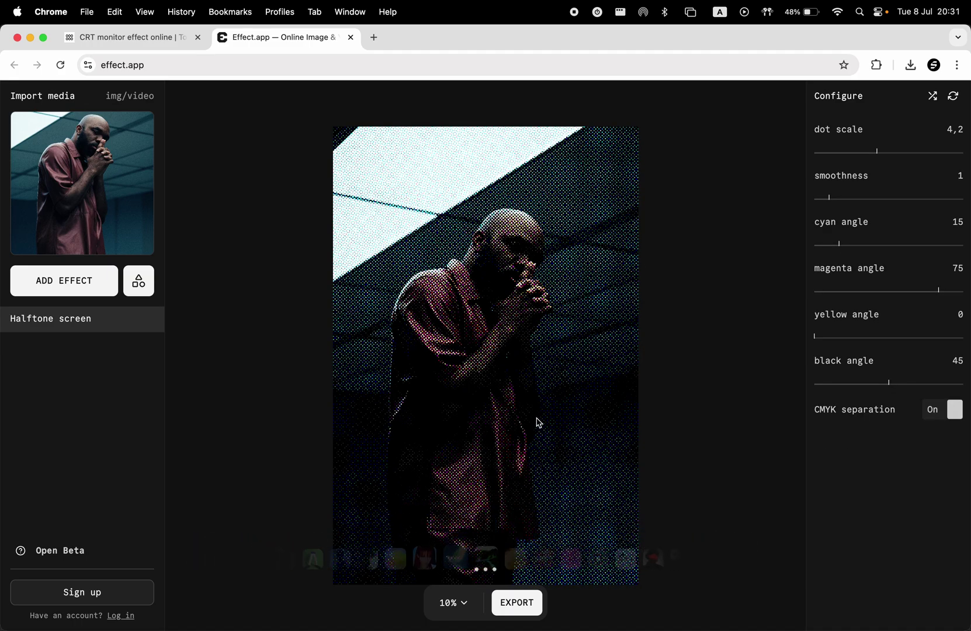